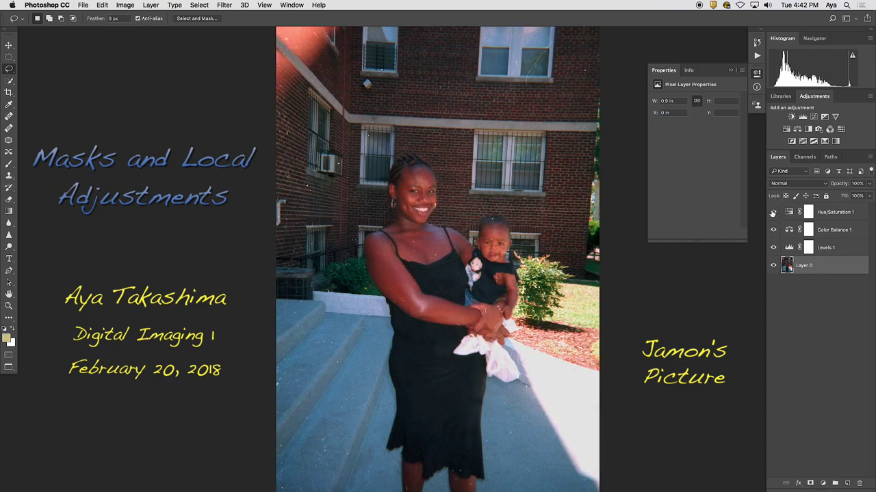
Toggle Hue/Saturation 1, Color Balance 1 and Levels 1 on and off to compare with the original.
drag(774, 213, 775, 252)
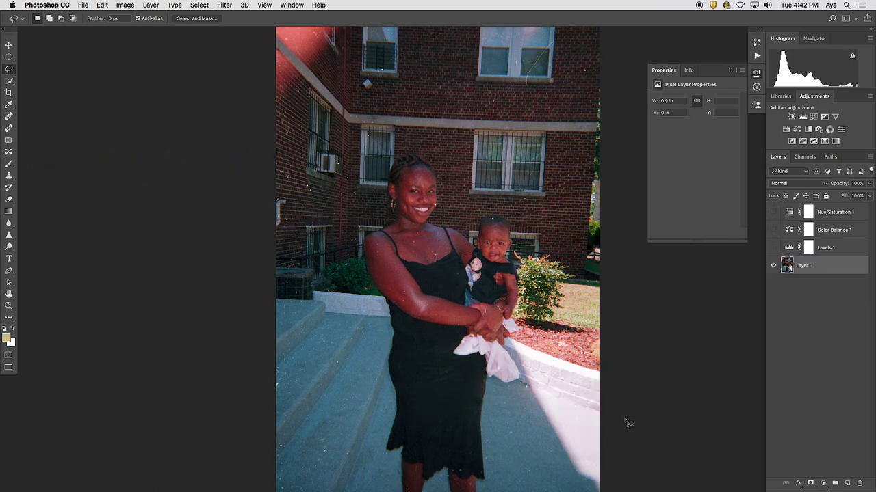
drag(773, 247, 773, 213)
click(773, 212)
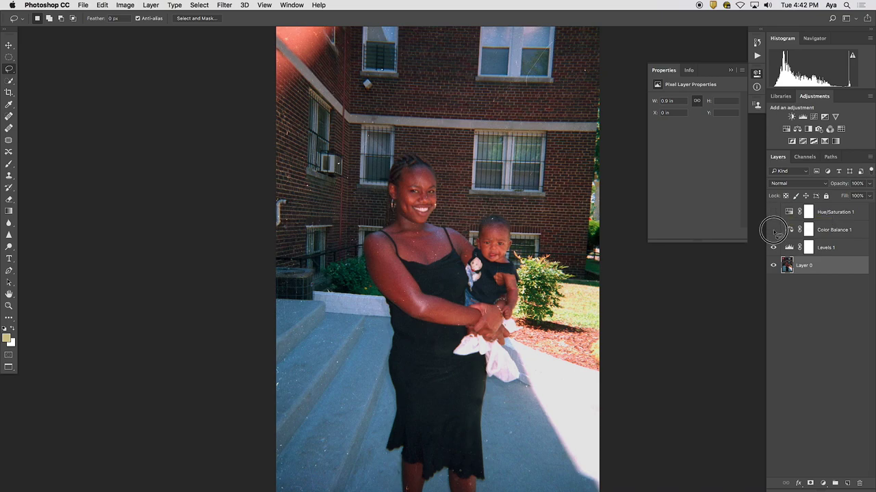
mouse_move(773, 230)
mouse_down()
mouse_move(775, 247)
mouse_move(772, 214)
mouse_up()
drag(772, 214, 774, 251)
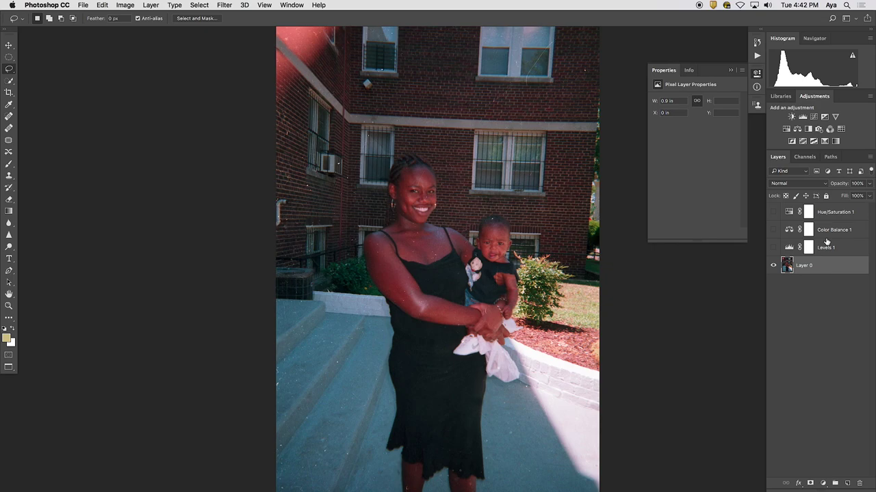
drag(773, 251, 773, 213)
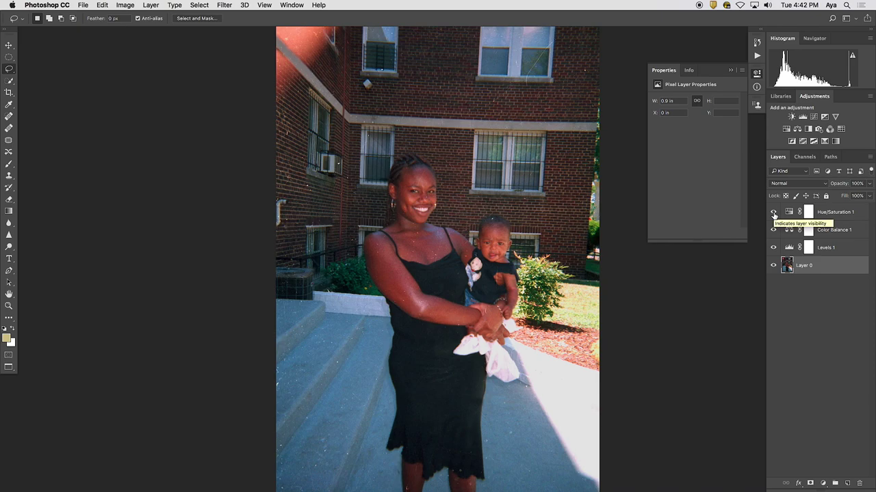
mouse_move(774, 216)
mouse_down()
mouse_move(776, 252)
mouse_move(776, 214)
mouse_up()
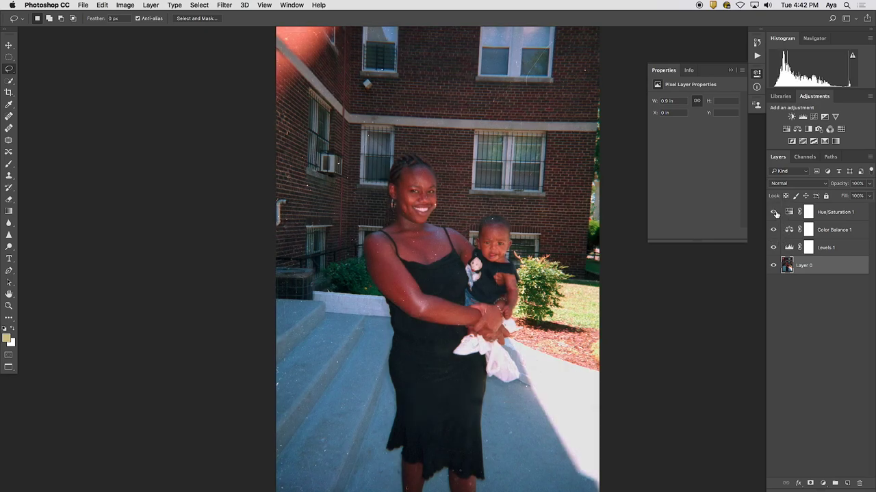
Zoom in on the woman and baby and hide all three adjustments to reveal the lost bush colour.
key(super+plus)
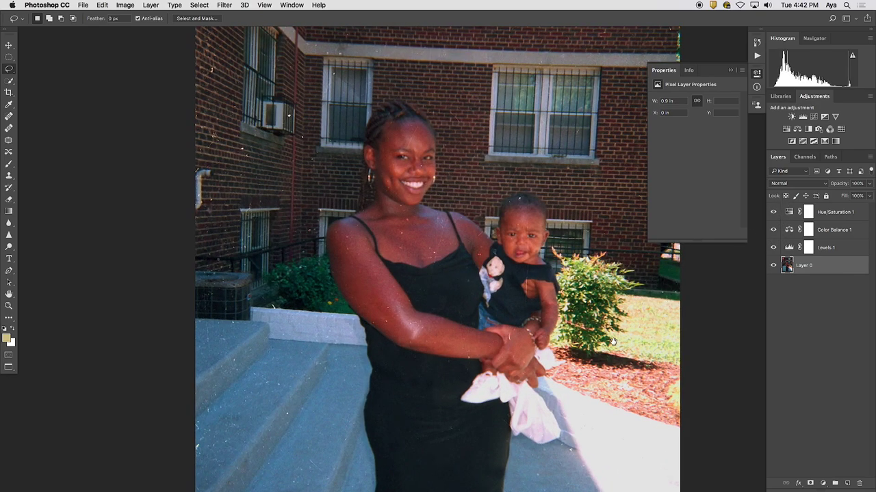
key(super+plus)
scroll(492, 226, left, 4)
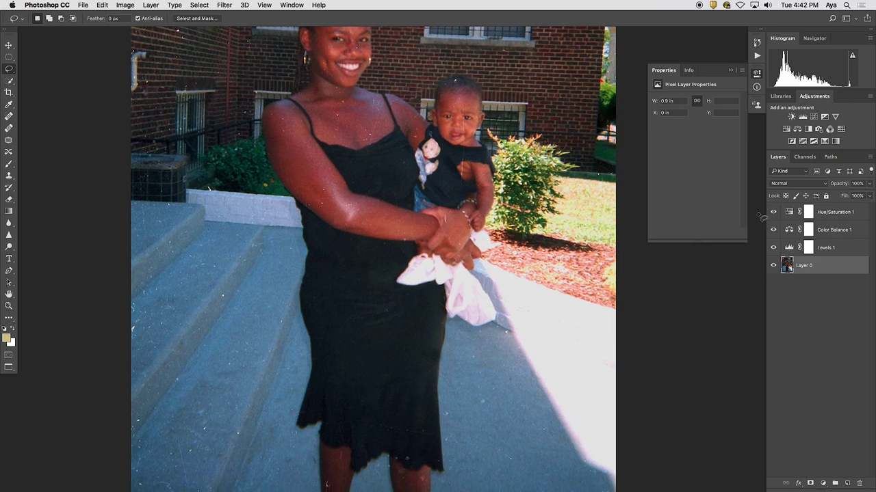
mouse_move(775, 214)
mouse_down()
mouse_move(776, 250)
mouse_move(774, 214)
mouse_up()
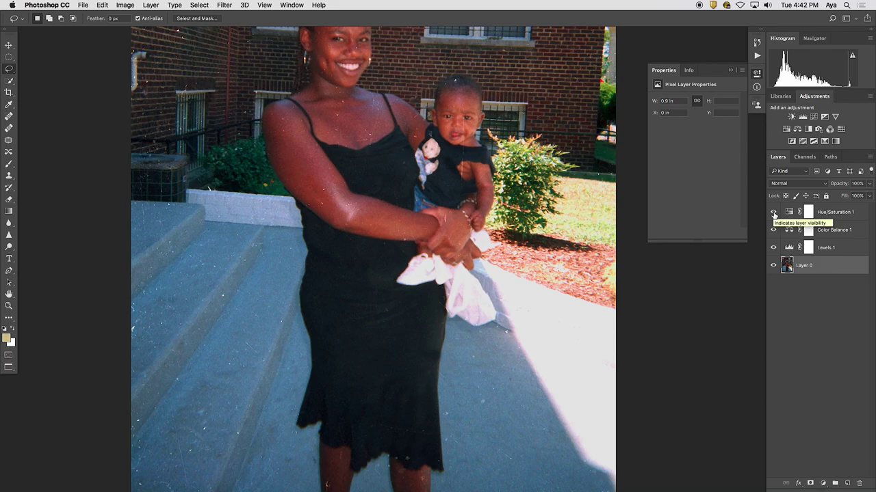
drag(773, 214, 776, 250)
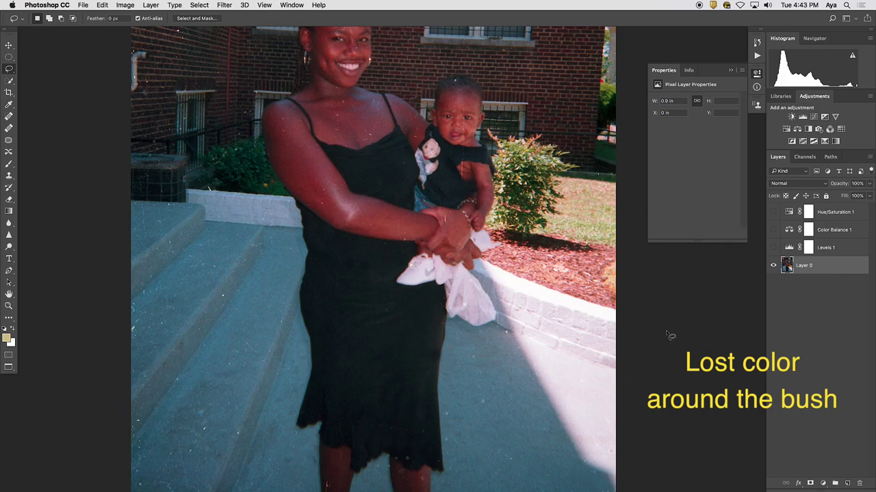
Reframe the photo and turn all three adjustment layers back on.
key(super+minus)
key(super+minus)
key(super+minus)
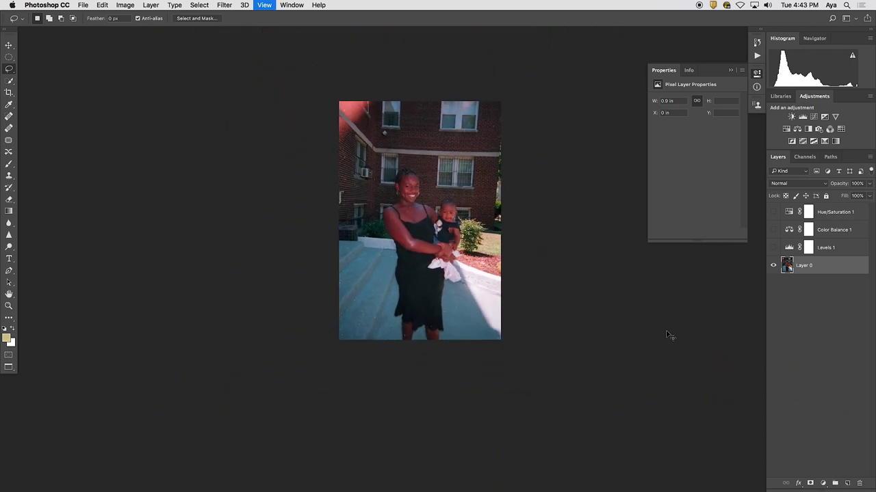
key(super+plus)
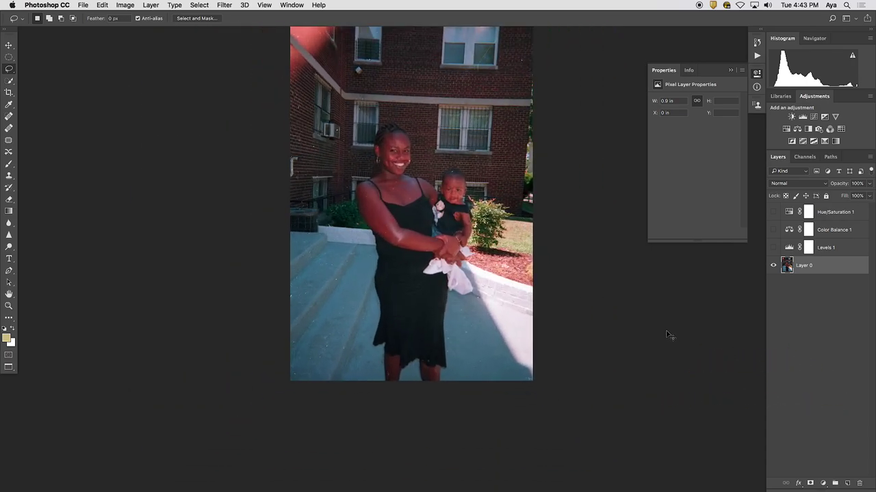
scroll(444, 191, up, 3)
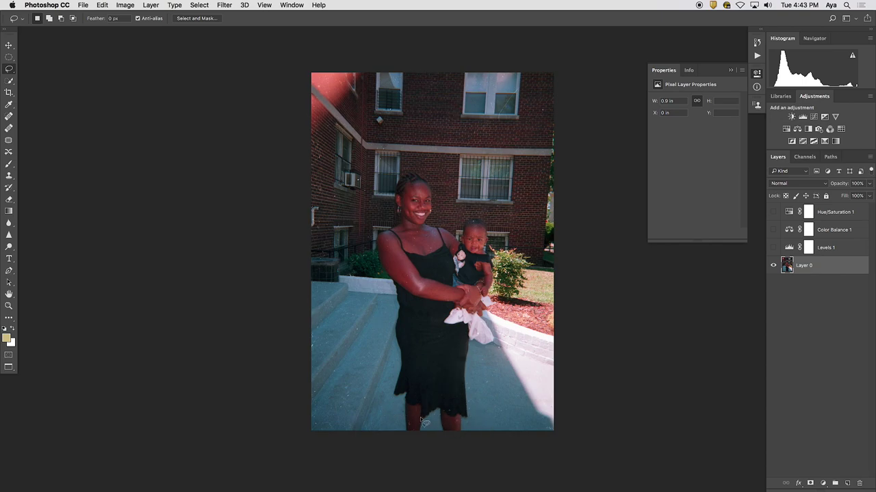
drag(774, 212, 773, 247)
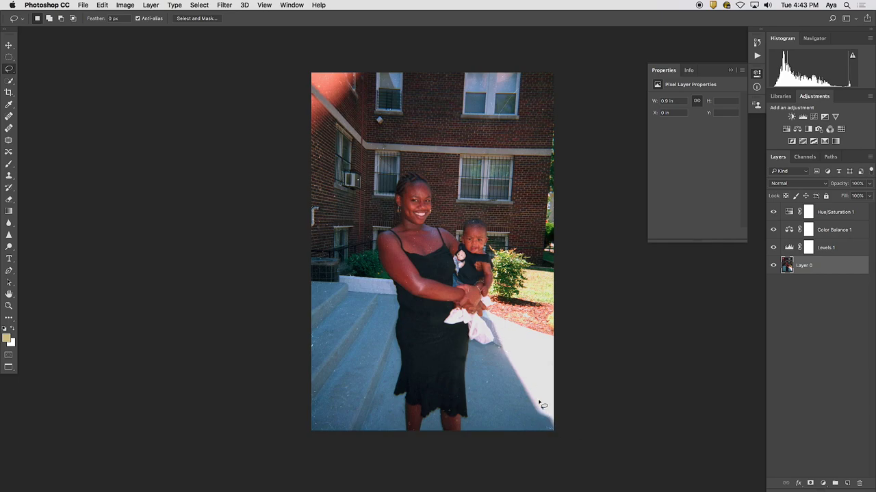
Hide and reshow Levels 1, Color Balance 1 and Hue/Saturation 1 in turn to judge each effect.
click(775, 248)
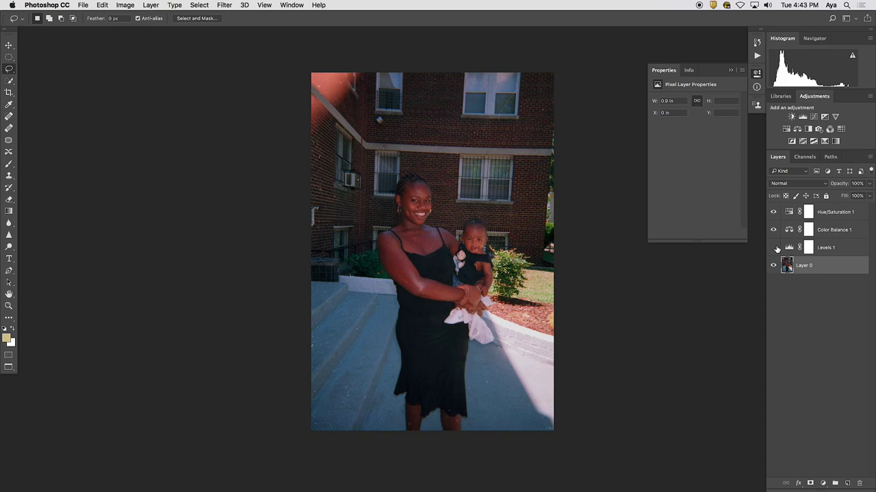
click(774, 247)
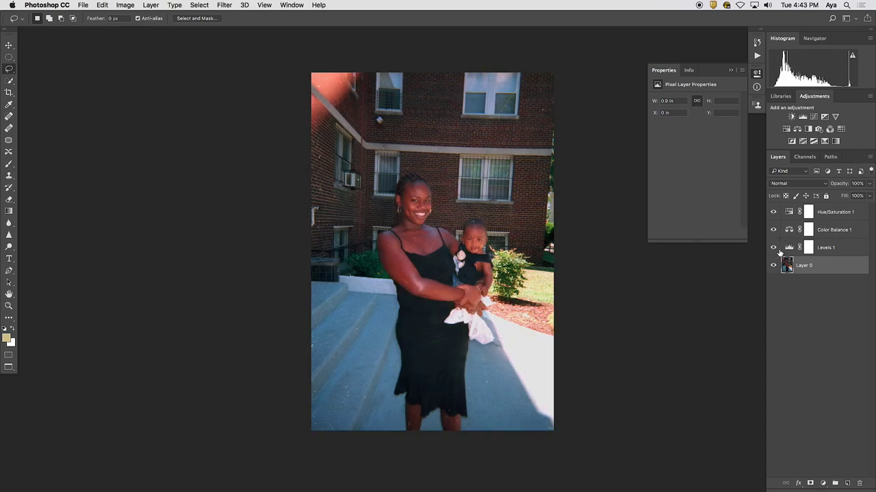
click(773, 247)
click(773, 247)
click(774, 231)
click(774, 231)
click(773, 213)
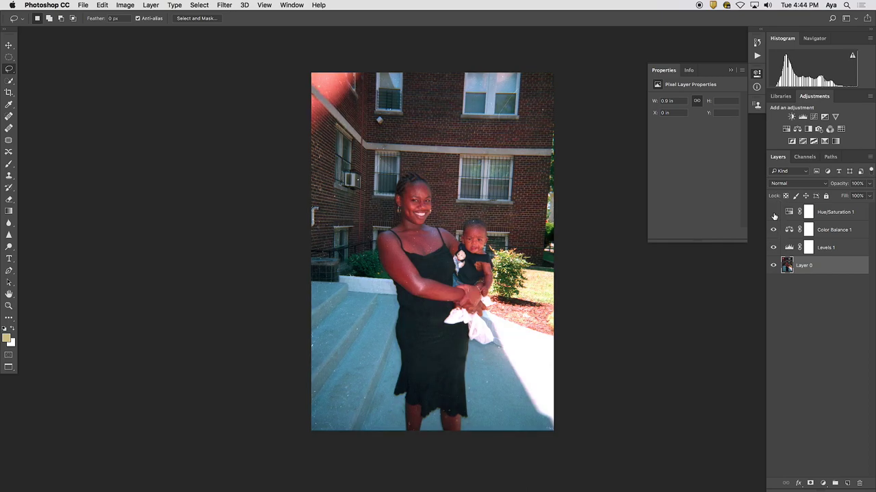
click(773, 213)
Compare the photo with and without Levels 1, leaving Levels 1 hidden.
click(774, 248)
click(774, 248)
click(774, 248)
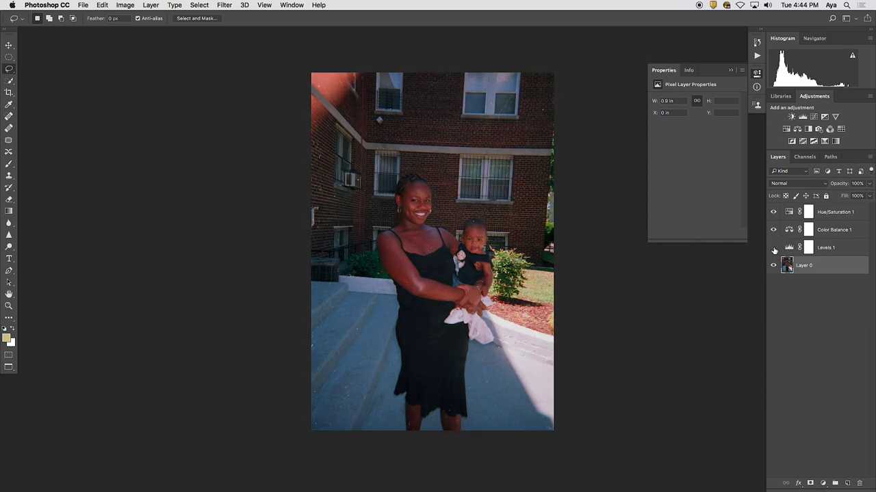
click(774, 248)
click(774, 248)
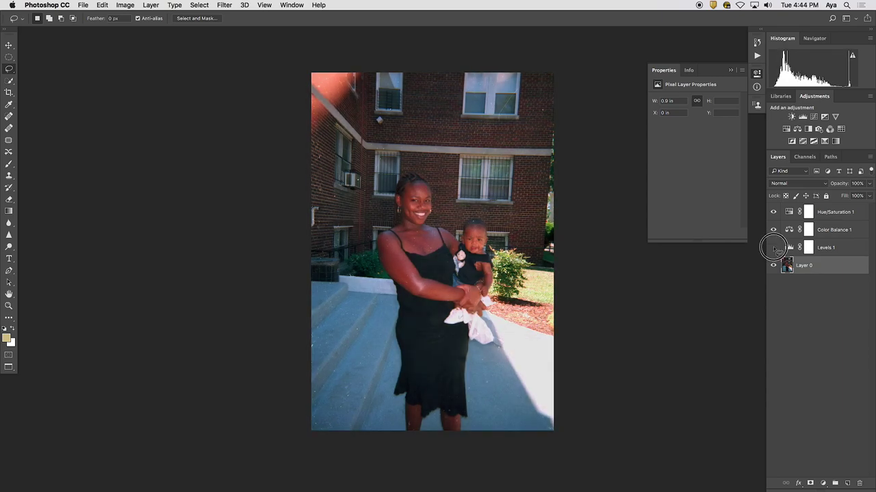
click(774, 248)
click(774, 248)
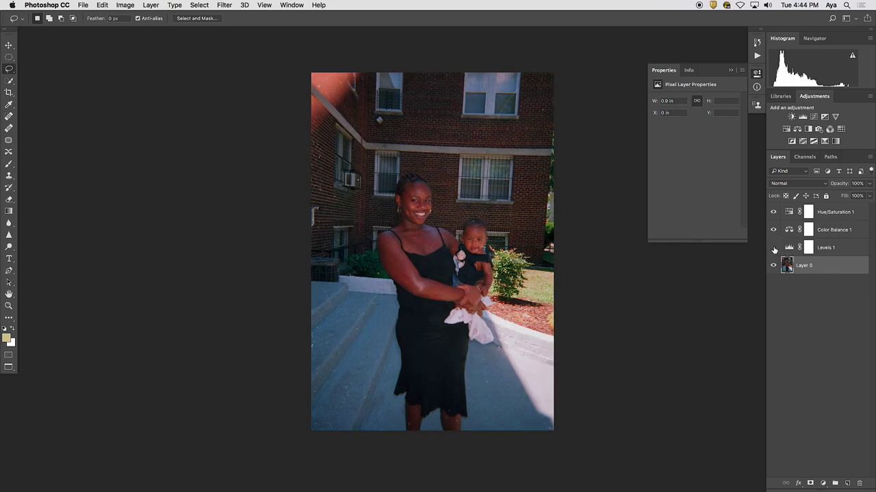
Zoom in on the sidewalk beside the bush and turn Levels 1 back on to see its blown-out brightening.
key(super+plus)
key(super+plus)
key(super+plus)
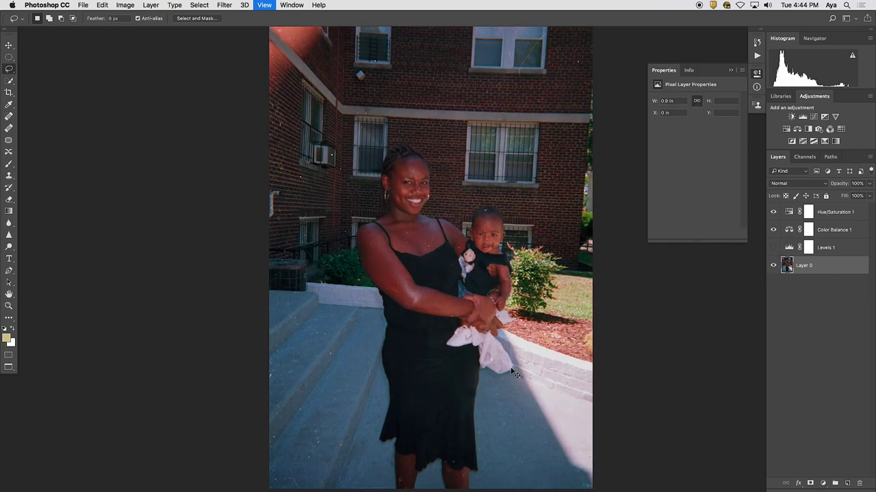
scroll(677, 355, down, 5)
scroll(678, 355, right, 5)
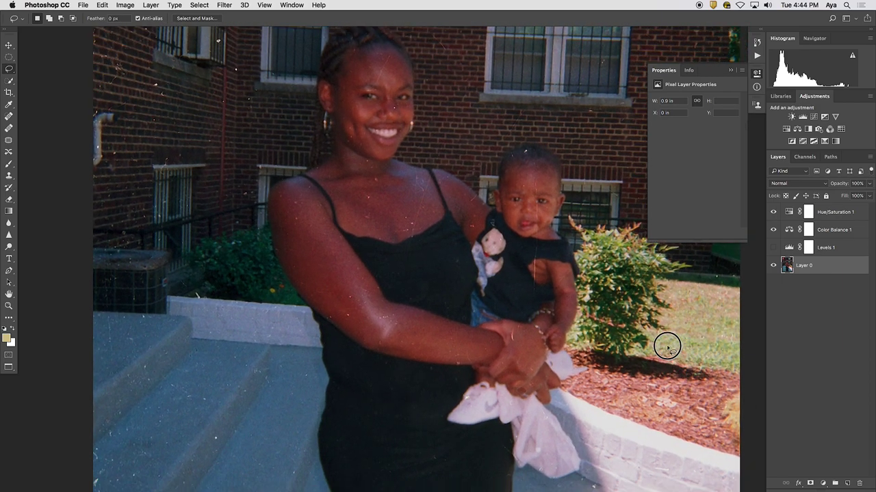
click(774, 248)
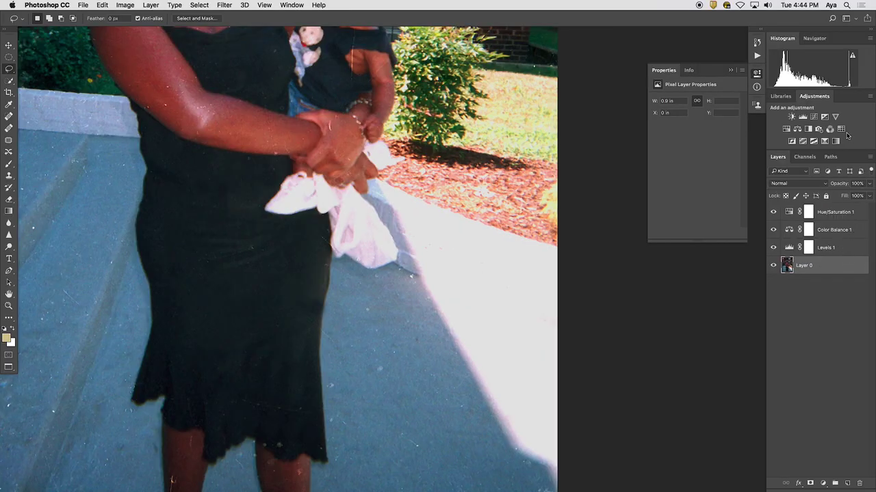
Add Levels, Curves and Exposure adjustment layers, then delete Exposure 1, Curves 1 and Levels 2.
click(803, 117)
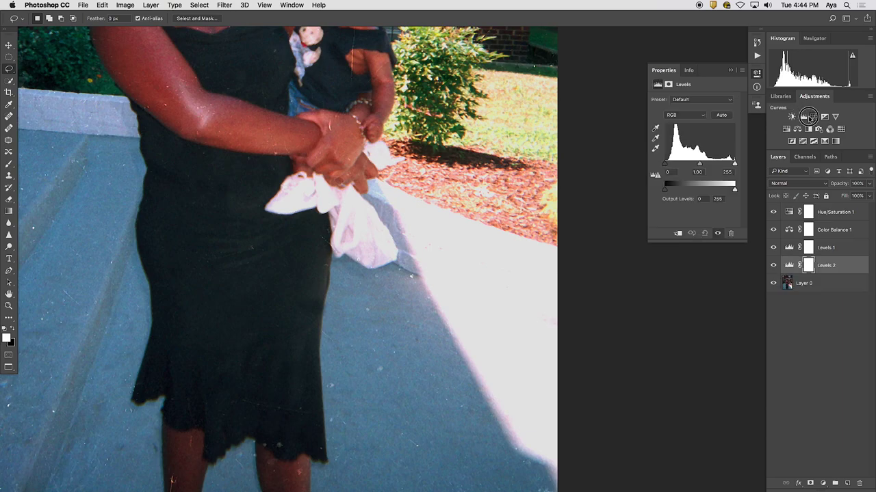
click(809, 117)
click(825, 117)
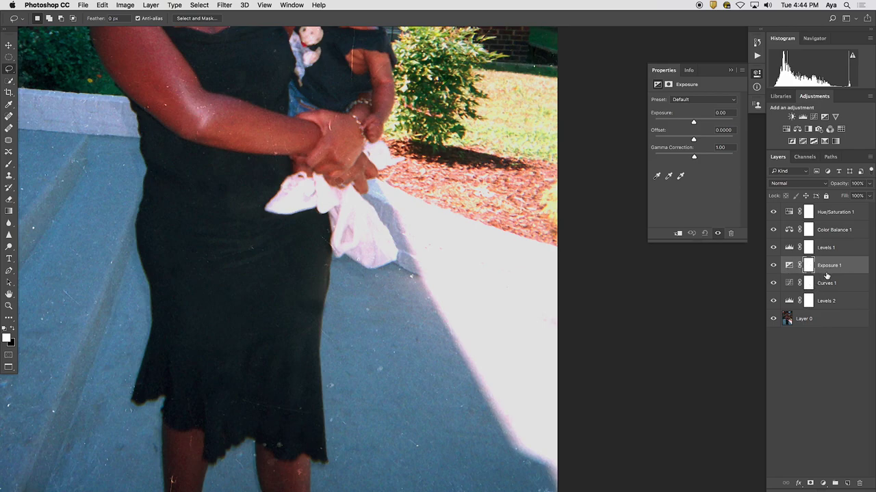
drag(827, 269, 859, 483)
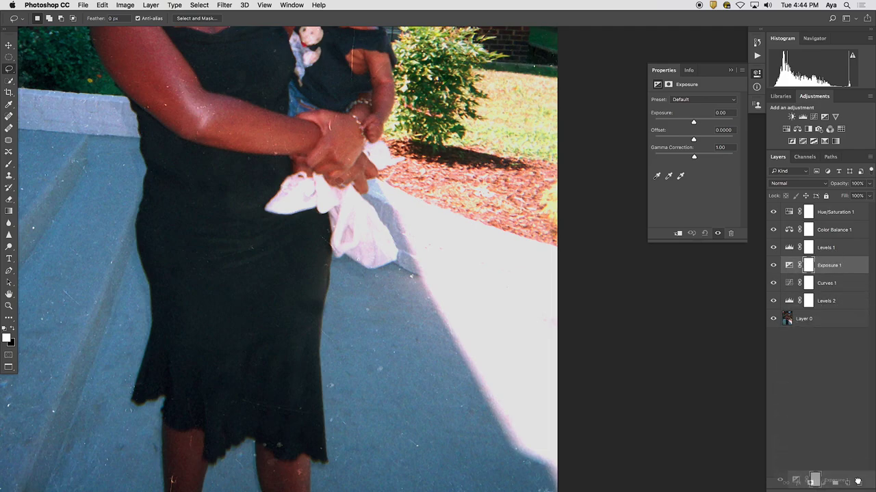
drag(826, 268, 859, 483)
drag(826, 266, 860, 483)
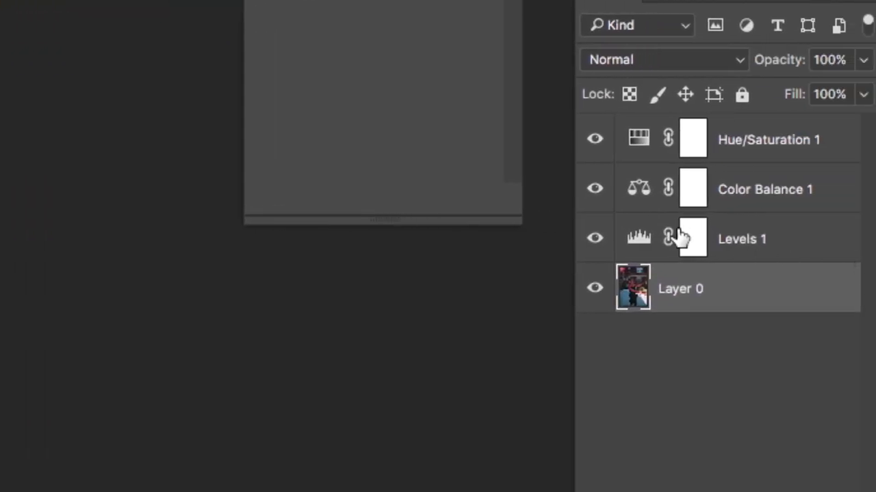
Toggle Levels 1 to compare, leaving it hidden so the brick curb detail returns.
click(593, 240)
click(592, 241)
click(592, 241)
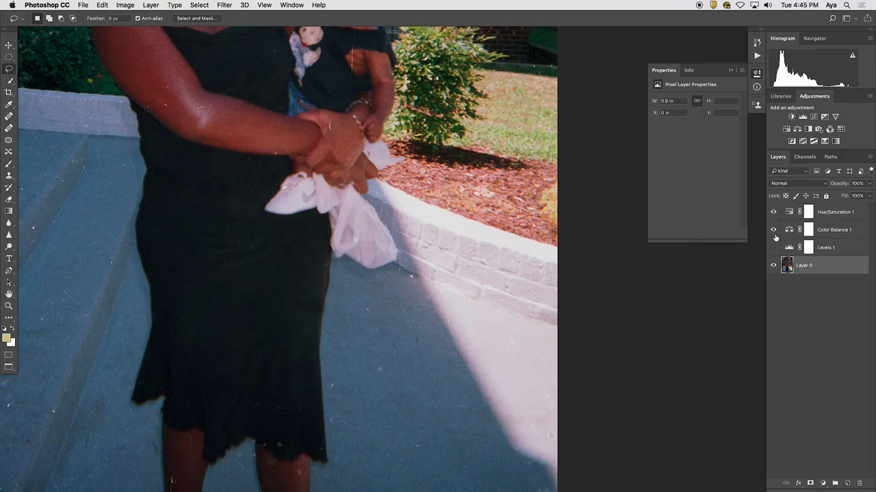
Show Levels 1 again, zoom out to the whole photo, and target the Levels 1 layer mask.
click(773, 248)
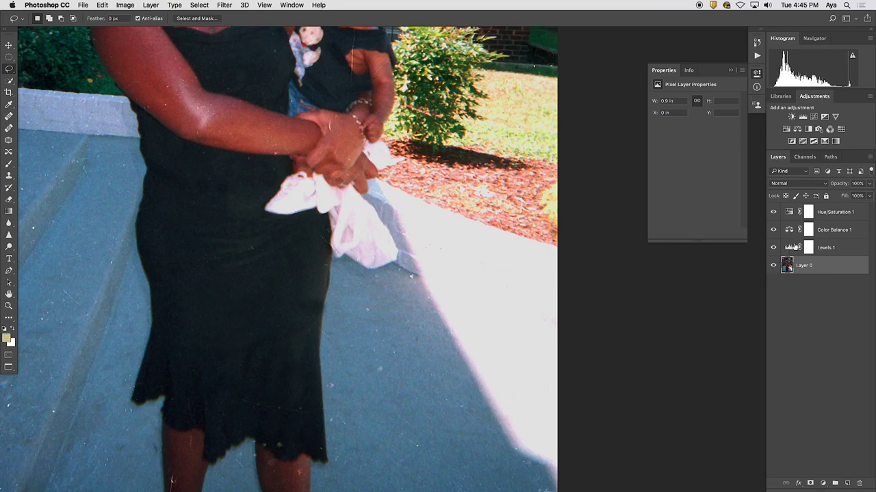
key(super+minus)
key(super+minus)
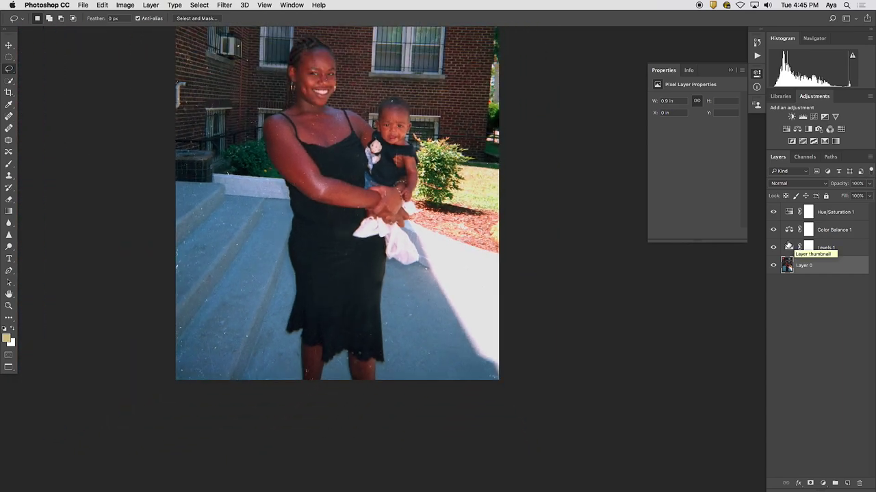
click(809, 248)
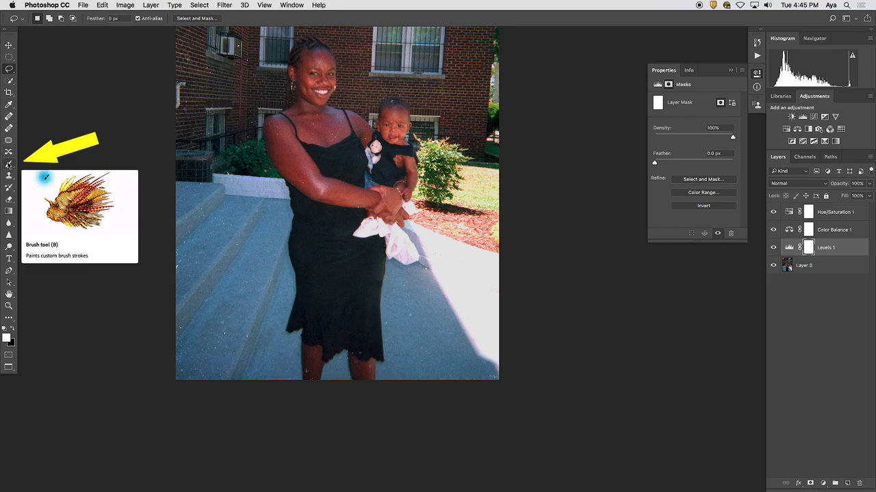
Choose the Brush tool with black as the foreground colour and a 300 px brush size.
click(8, 165)
right_click(8, 164)
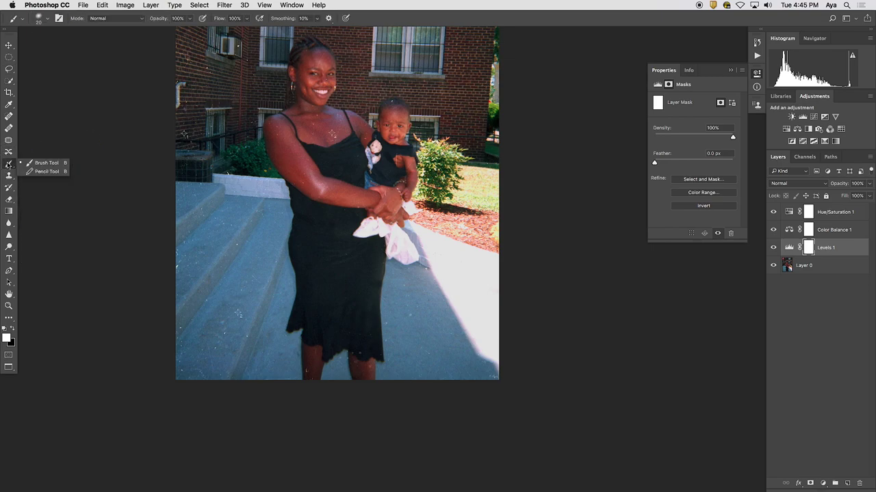
click(41, 163)
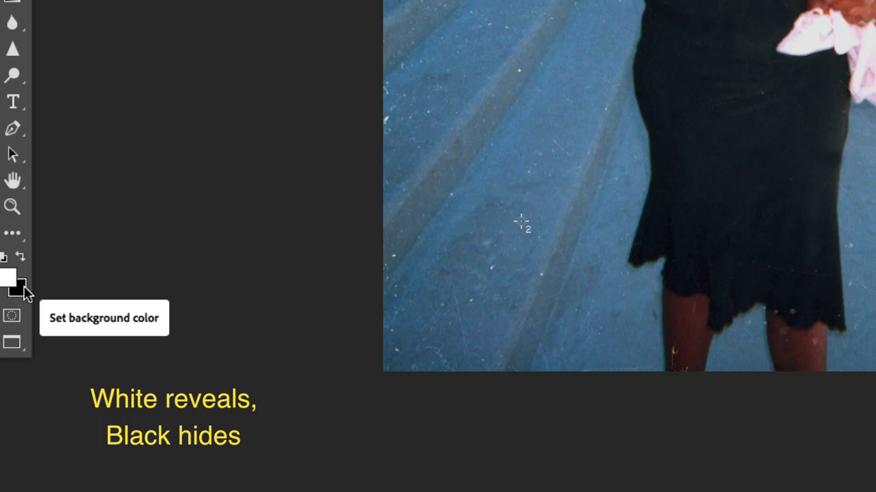
click(20, 257)
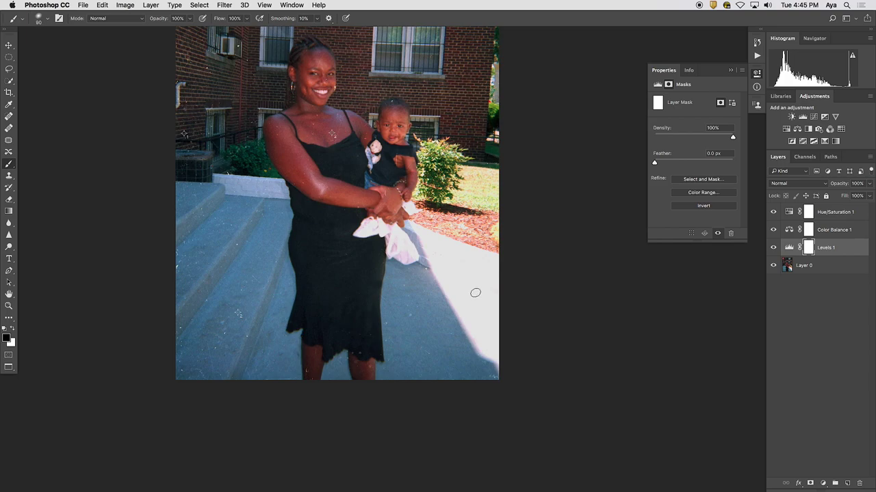
key(bracketright)
key(bracketright)
key(bracketright)
key(bracketright)
key(bracketright)
Set brush flow to 62% and opacity to 52%, then paint black over the sunlit sidewalk and curb.
click(247, 22)
drag(247, 30, 170, 30)
click(189, 21)
mouse_move(483, 177)
mouse_down()
mouse_move(471, 296)
mouse_move(469, 255)
mouse_move(504, 318)
mouse_move(485, 319)
mouse_move(461, 277)
mouse_move(475, 335)
mouse_up()
mouse_move(392, 196)
mouse_down()
mouse_move(430, 217)
mouse_move(449, 247)
mouse_move(435, 263)
mouse_move(426, 214)
mouse_move(475, 315)
mouse_move(450, 252)
mouse_move(500, 338)
mouse_move(470, 278)
mouse_move(475, 254)
mouse_move(432, 191)
mouse_move(440, 233)
mouse_move(434, 176)
mouse_move(486, 157)
mouse_move(442, 145)
mouse_move(494, 219)
mouse_move(491, 181)
mouse_move(470, 195)
mouse_move(490, 195)
mouse_move(494, 297)
mouse_move(484, 260)
mouse_move(497, 324)
mouse_move(486, 329)
mouse_move(482, 307)
mouse_move(507, 348)
mouse_move(484, 340)
mouse_move(500, 340)
mouse_move(433, 217)
mouse_move(430, 224)
mouse_move(450, 227)
mouse_move(444, 248)
mouse_move(434, 171)
mouse_move(455, 297)
mouse_move(469, 292)
mouse_move(506, 358)
mouse_move(468, 262)
mouse_move(497, 331)
mouse_move(477, 251)
mouse_move(499, 308)
mouse_move(494, 244)
mouse_move(428, 229)
mouse_move(424, 215)
mouse_move(462, 301)
mouse_move(477, 300)
mouse_move(482, 285)
mouse_move(459, 258)
mouse_move(508, 352)
mouse_move(477, 253)
mouse_move(436, 221)
mouse_move(428, 157)
mouse_move(483, 198)
mouse_move(495, 190)
mouse_move(500, 248)
mouse_move(450, 253)
mouse_up()
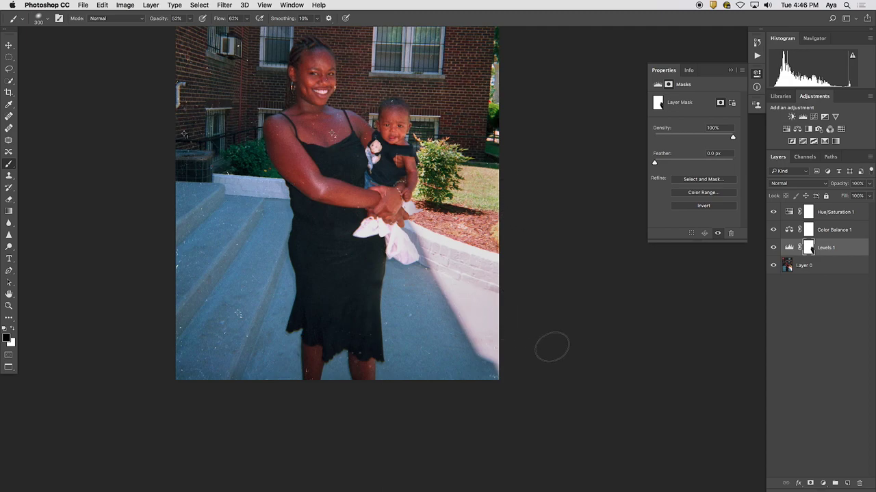
Zoom in on the sidewalk and display the Levels 1 mask on its own in black and white.
key(super+plus)
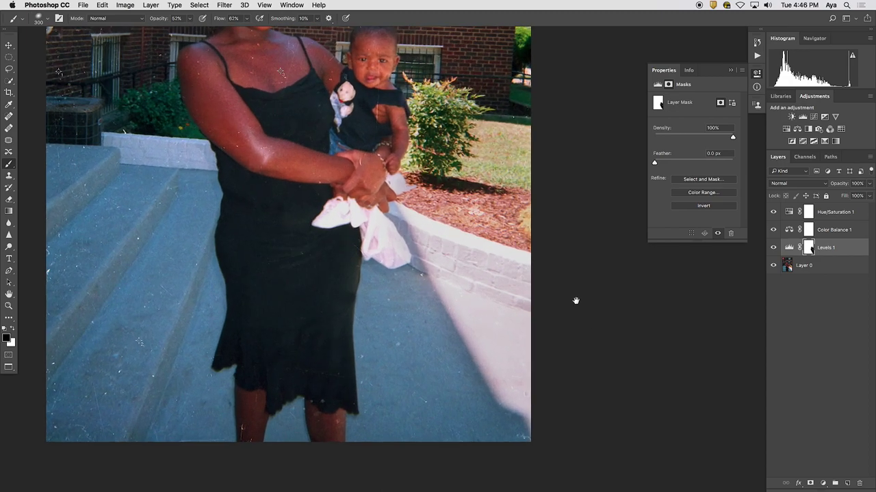
scroll(511, 352, down, 3)
scroll(510, 351, right, 2)
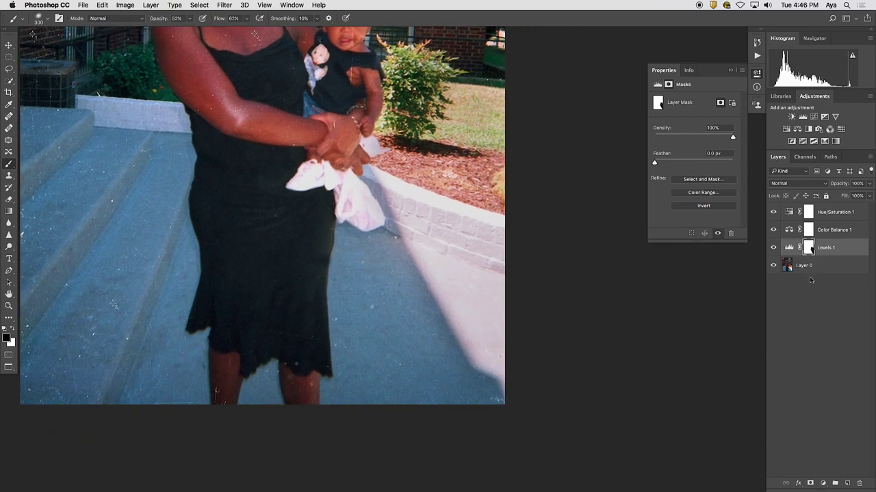
alt+click(810, 251)
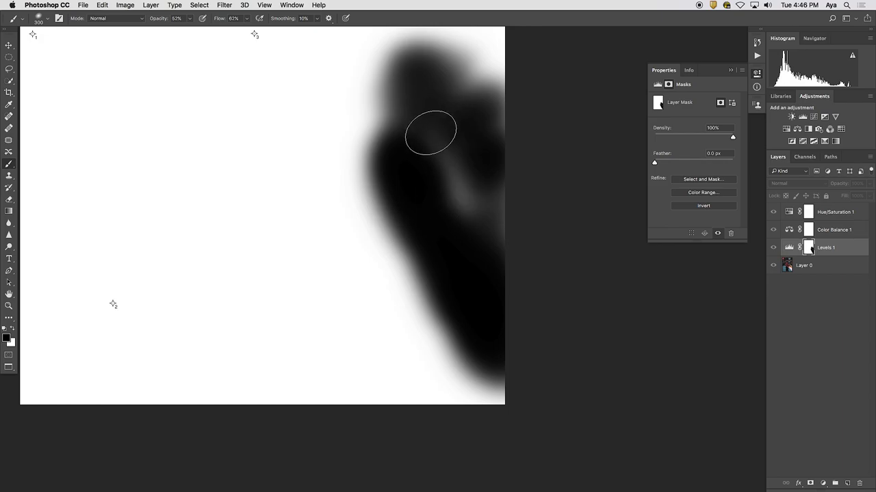
Paint the grey mask streak solid black, return to the photo with the mask targeted, and zoom out.
mouse_move(445, 147)
mouse_down()
mouse_move(444, 111)
mouse_move(473, 210)
mouse_move(450, 201)
mouse_move(478, 159)
mouse_move(509, 232)
mouse_move(486, 257)
mouse_move(433, 141)
mouse_up()
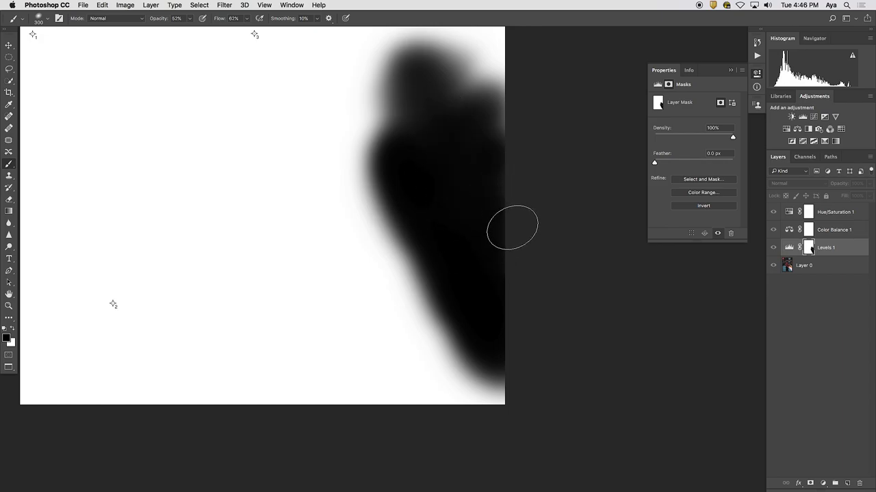
click(789, 249)
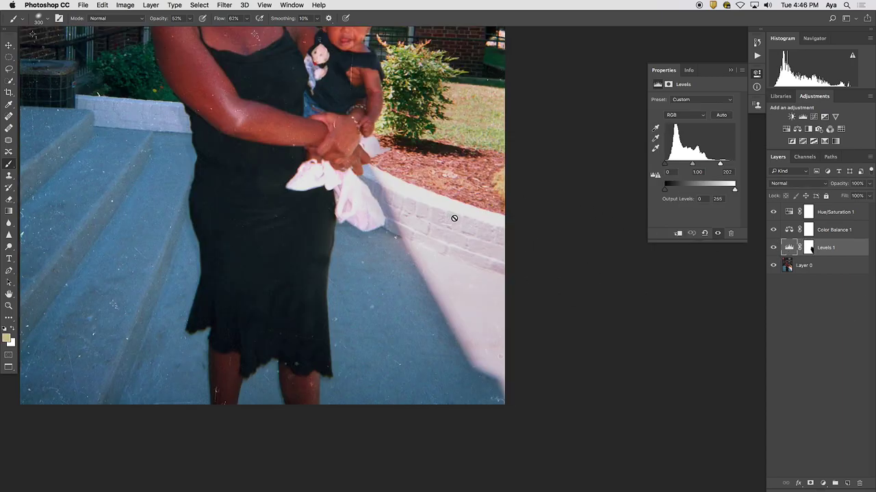
click(814, 249)
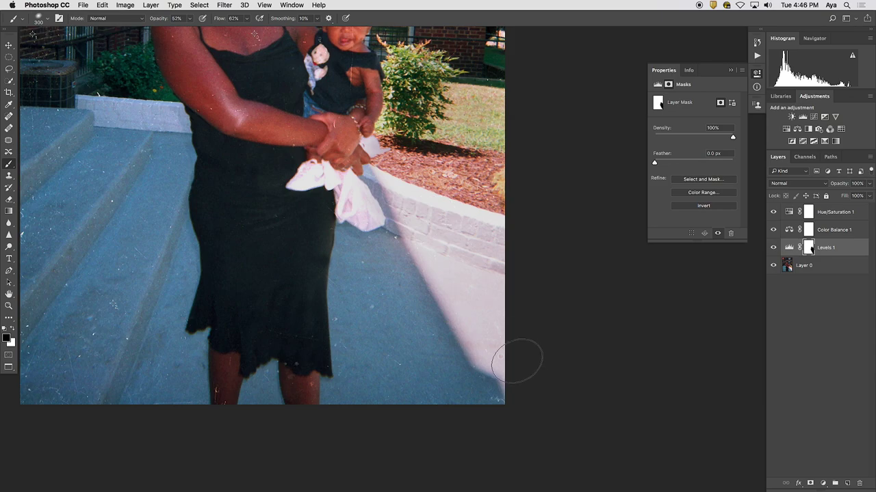
key(super+minus)
key(super+minus)
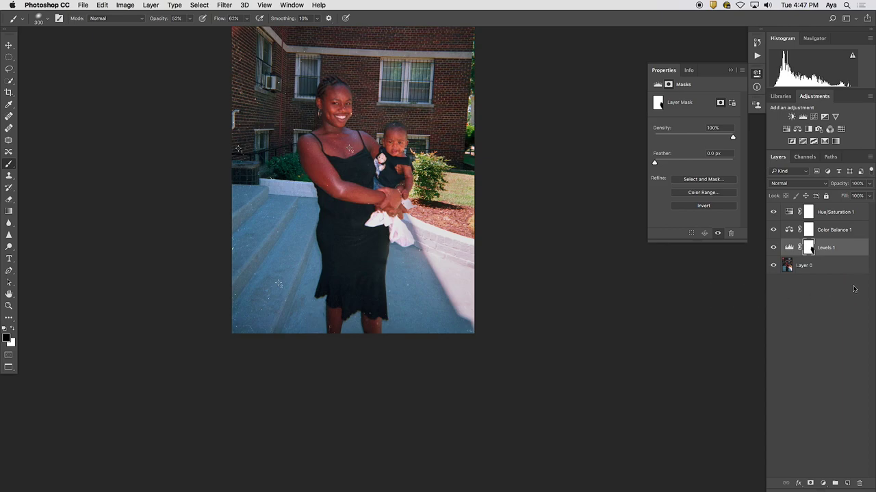
key(super+minus)
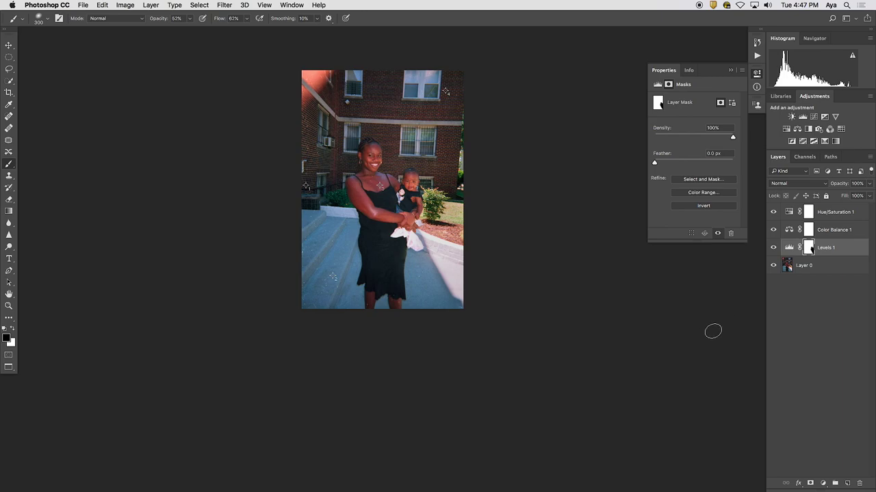
key(super+plus)
key(super+plus)
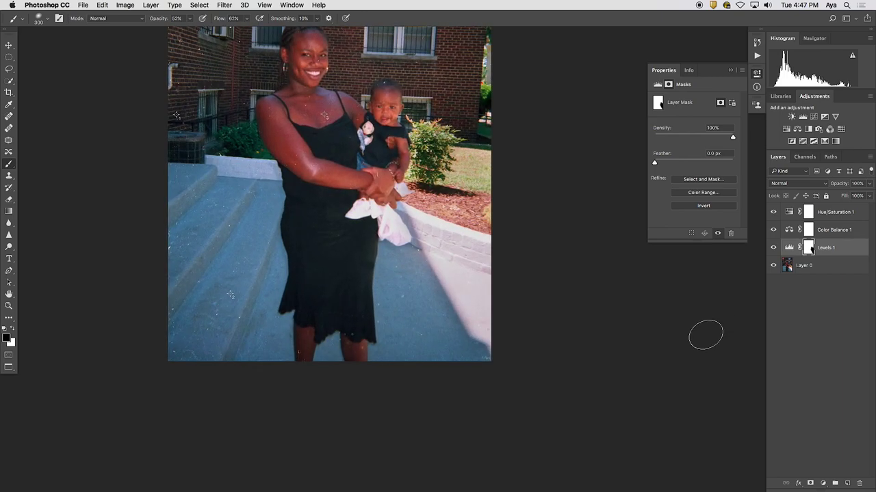
scroll(481, 313, up, 5)
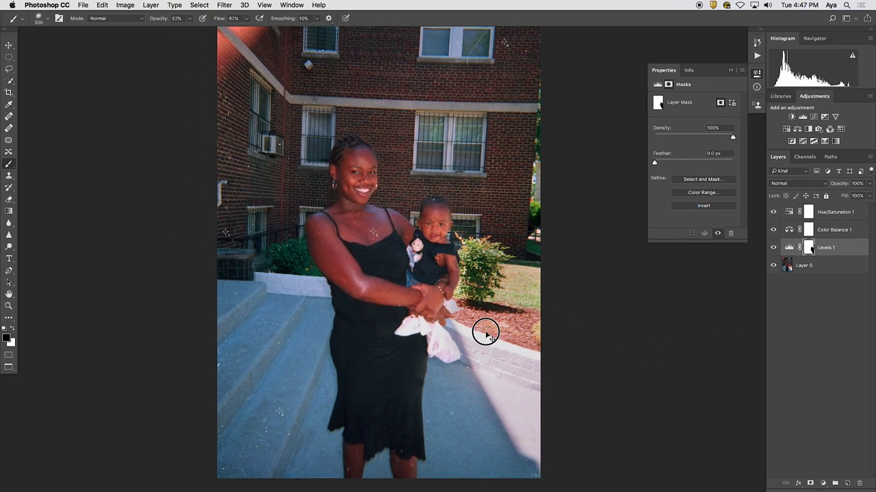
key(super+plus)
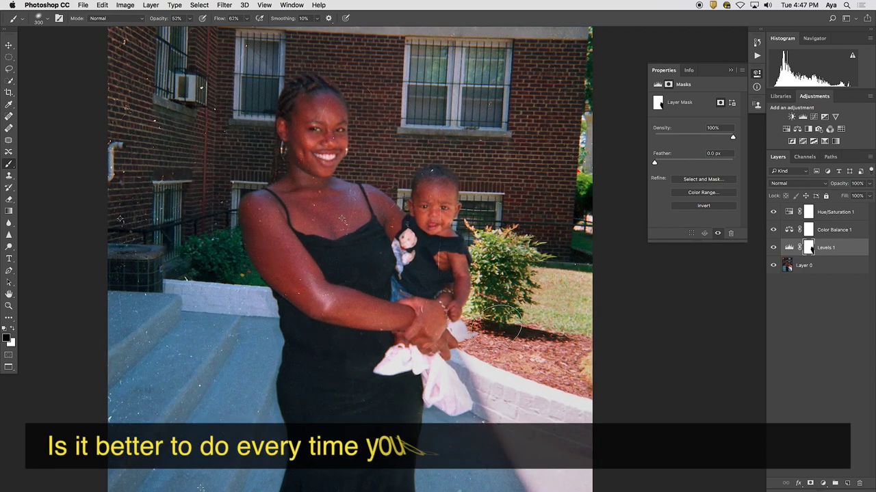
mouse_move(694, 489)
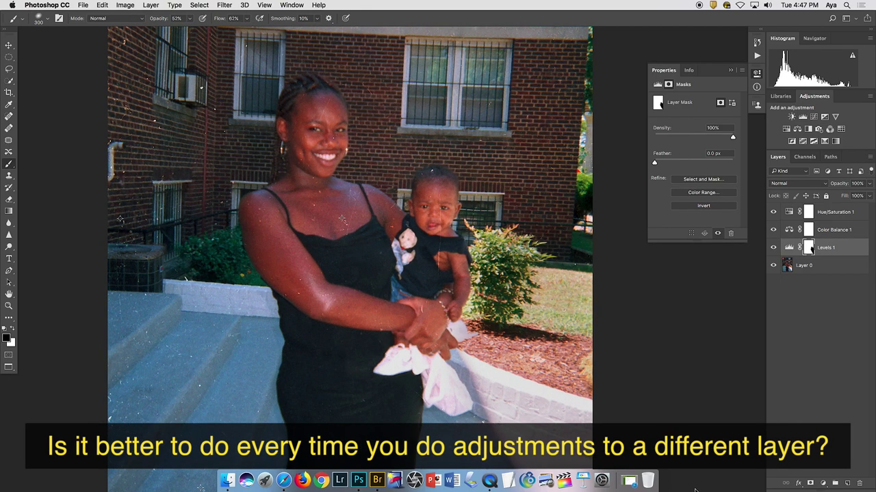